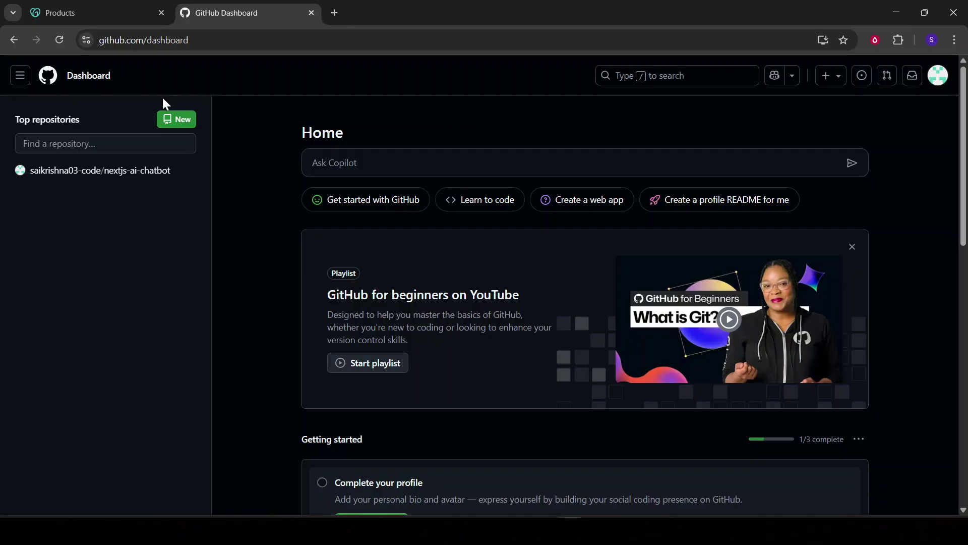
left_click(20, 75)
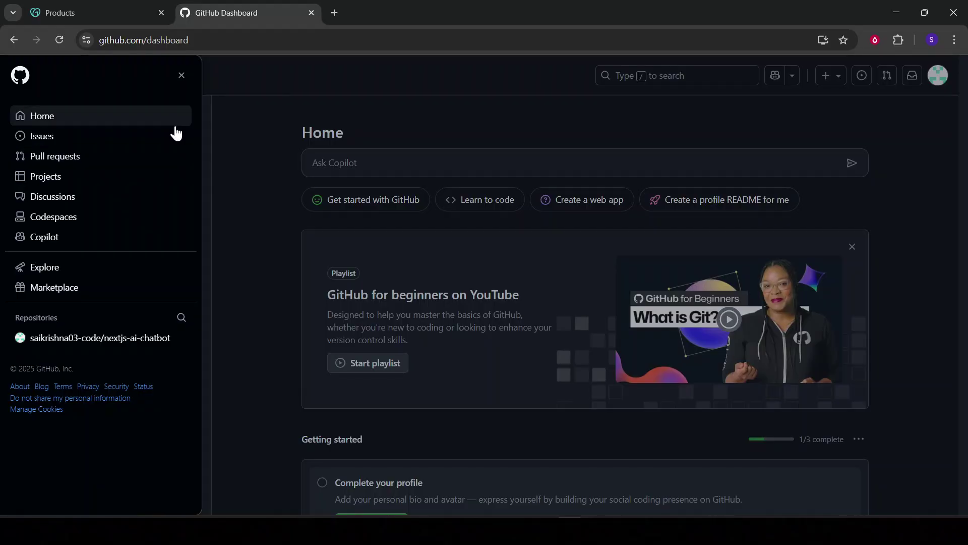
left_click(317, 85)
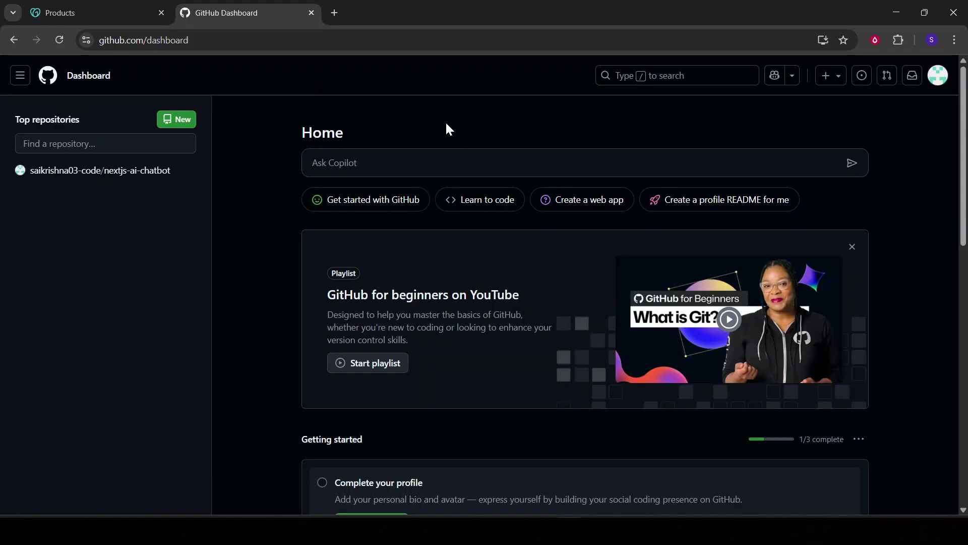
scroll(585, 328, "down", 2)
scroll(585, 328, "up", 2)
Switch to the GoDaddy products page and open the DNS management of the domain think2fix.shop
left_click(85, 7)
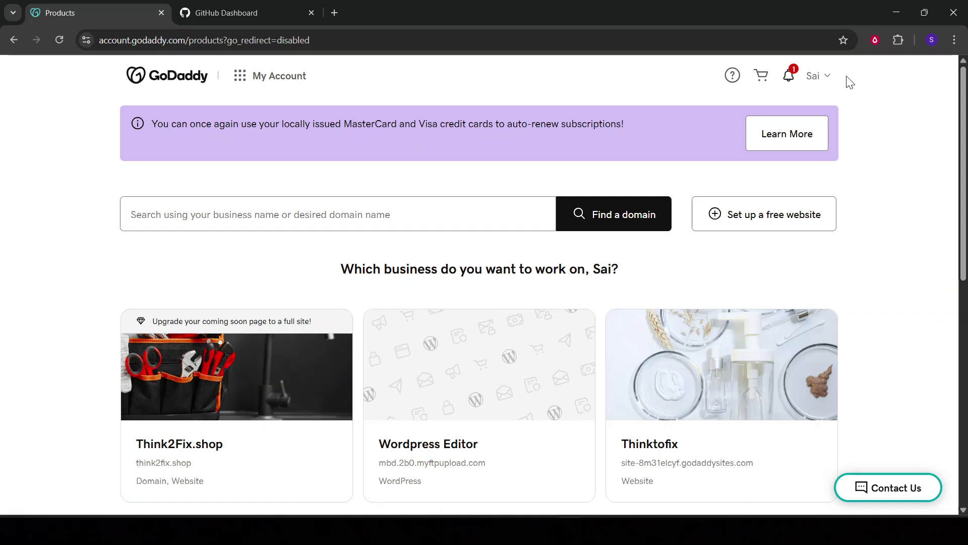
left_click(824, 77)
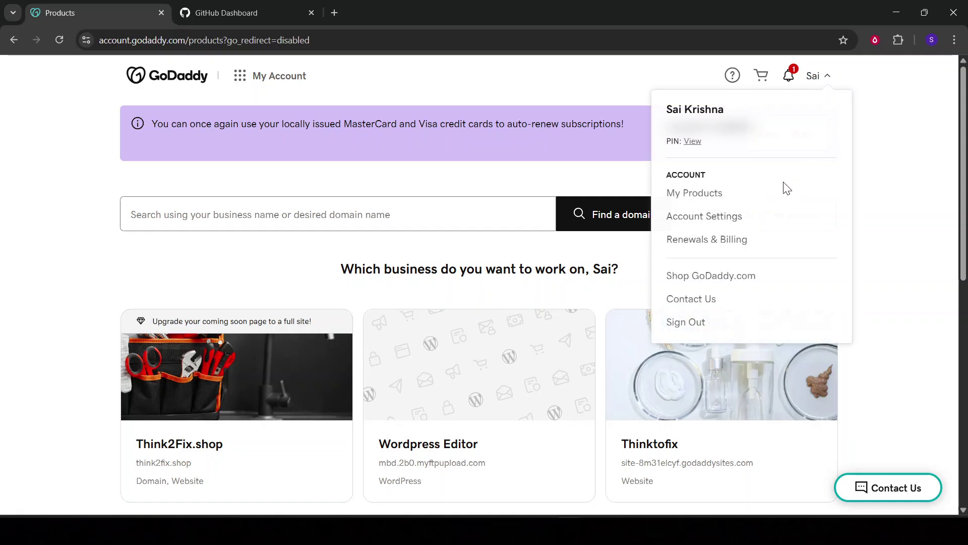
left_click(827, 80)
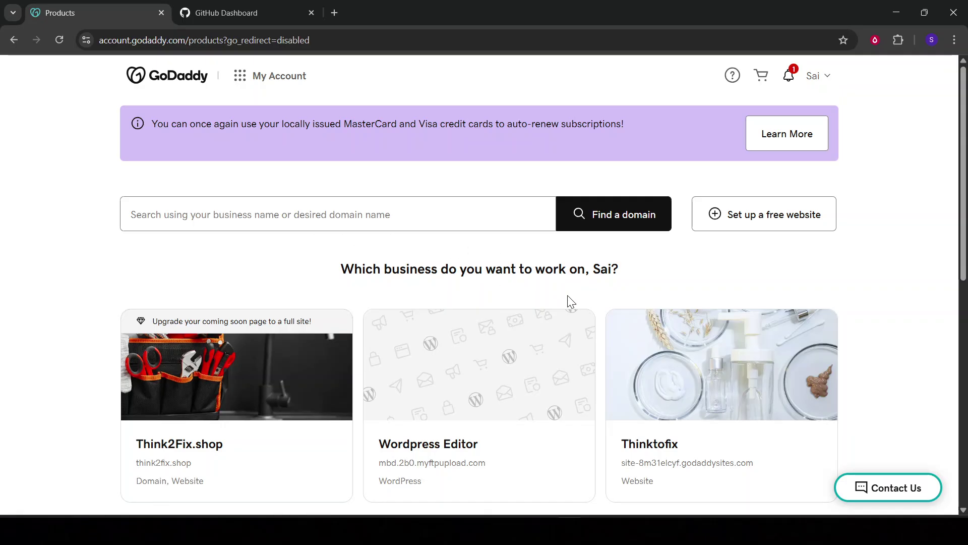
scroll(399, 207, "down", 5)
scroll(459, 324, "down", 4)
scroll(707, 350, "down", 1)
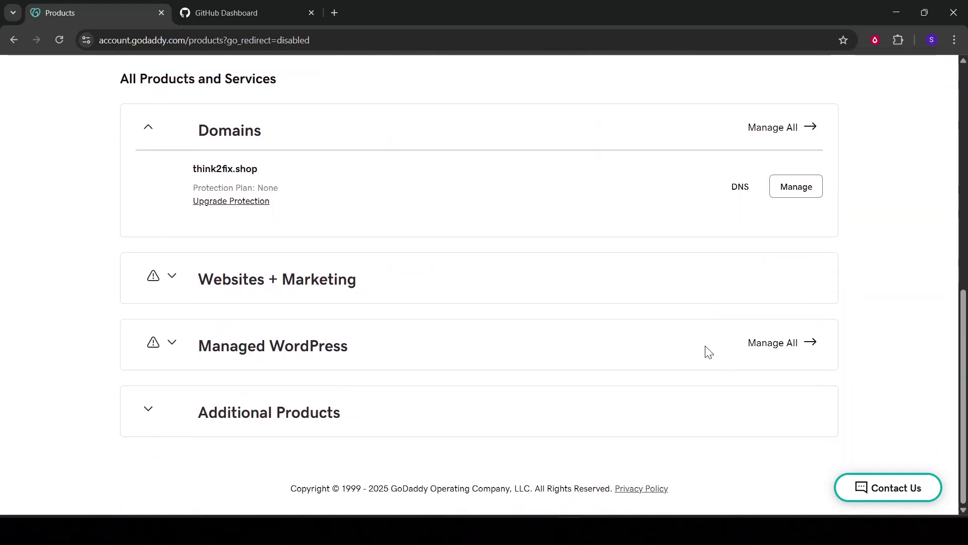
scroll(707, 350, "up", 4)
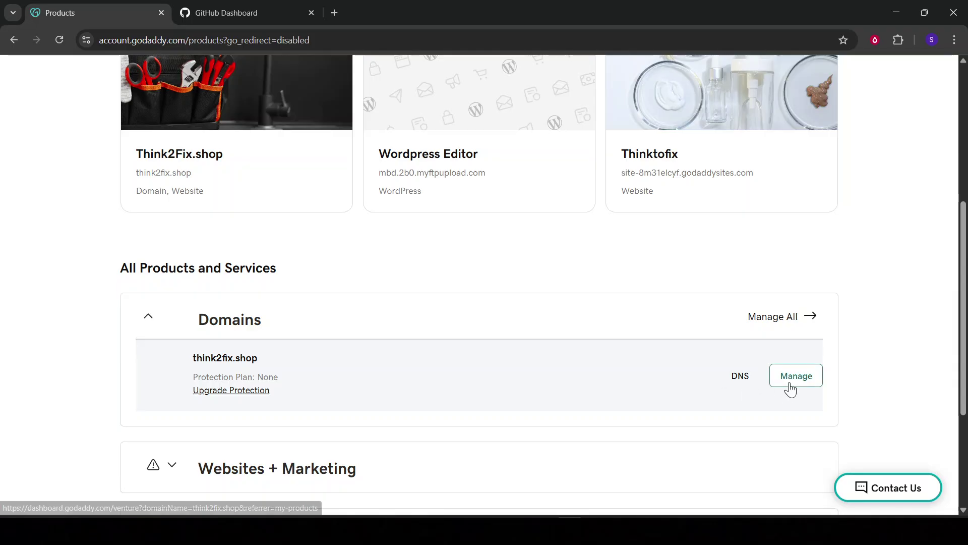
left_click(745, 377)
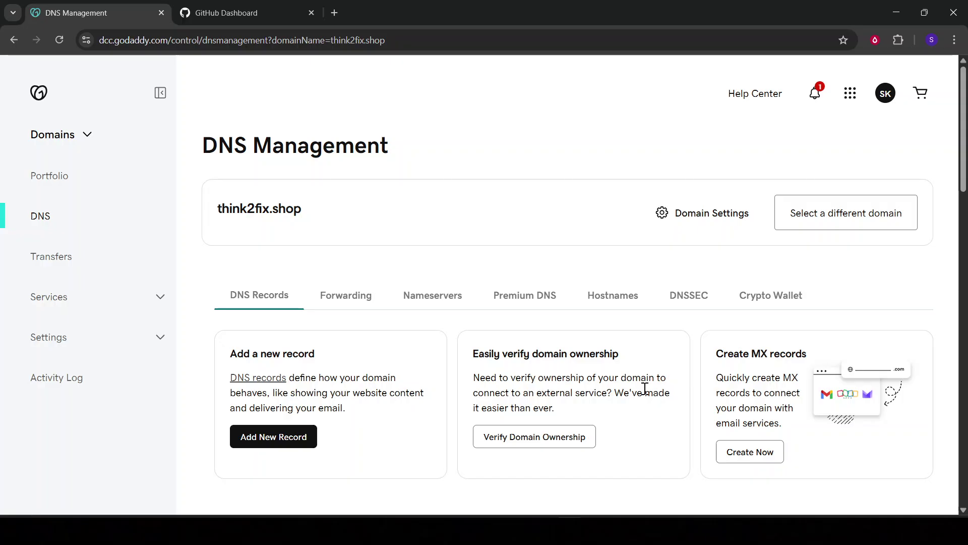
Examine the DNS management page of think2fix.shop and its list of existing DNS records
left_click_drag(204, 135, 408, 154)
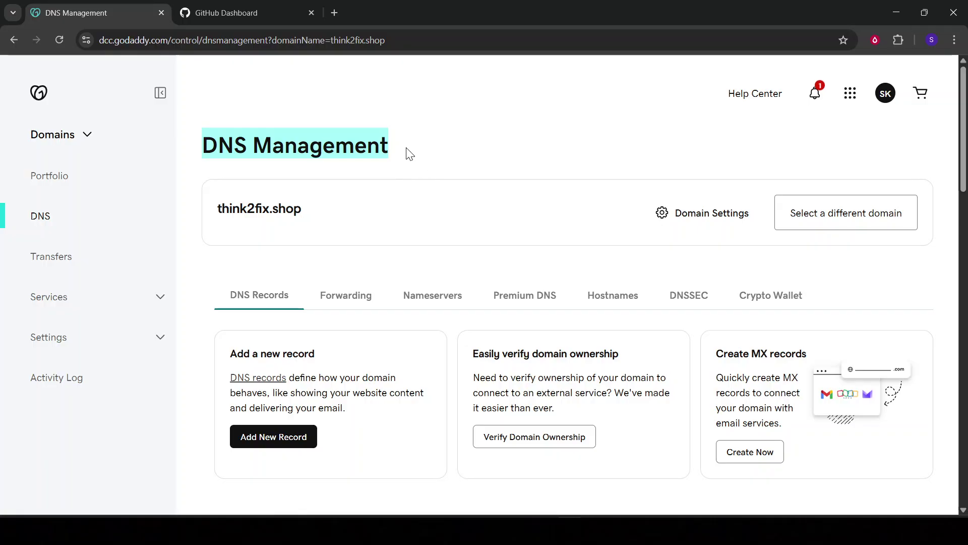
left_click(545, 145)
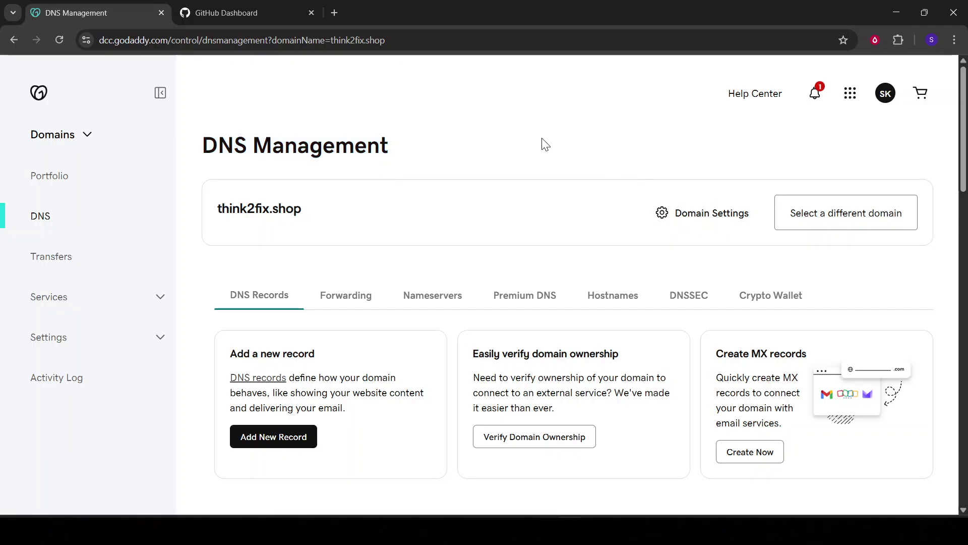
scroll(544, 145, "down", 3)
scroll(262, 151, "up", 3)
left_click_drag(204, 144, 421, 157)
left_click(402, 283)
scroll(401, 283, "down", 5)
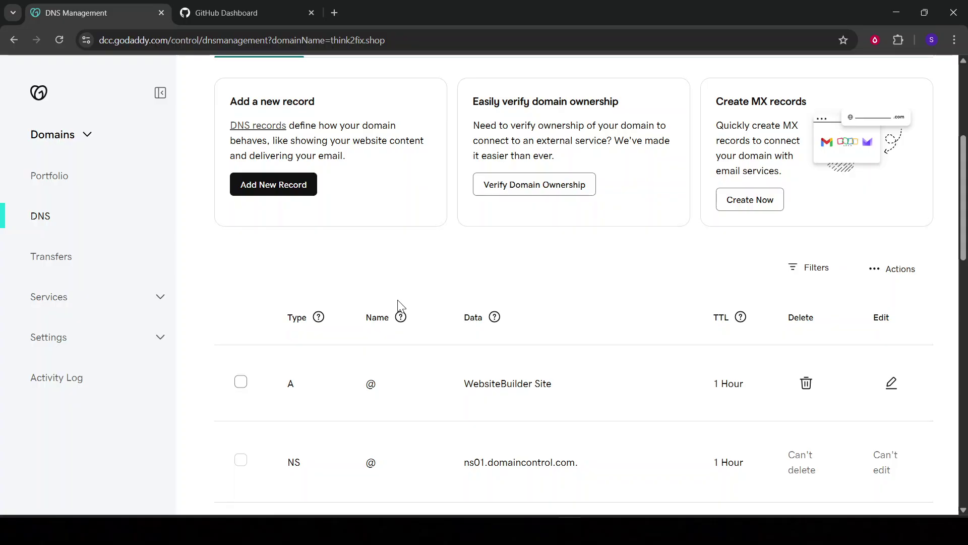
scroll(397, 305, "up", 3)
scroll(318, 231, "down", 5)
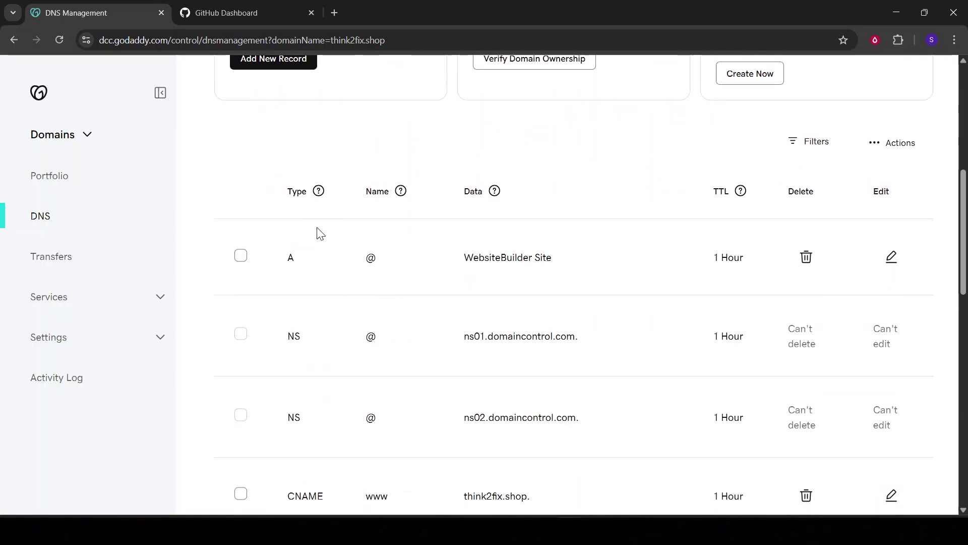
scroll(325, 394, "down", 3)
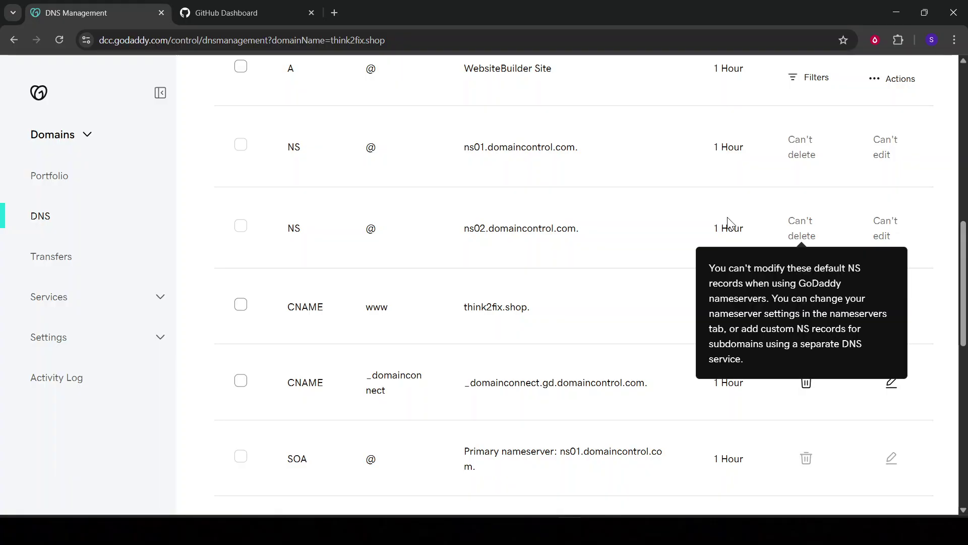
scroll(479, 357, "up", 10)
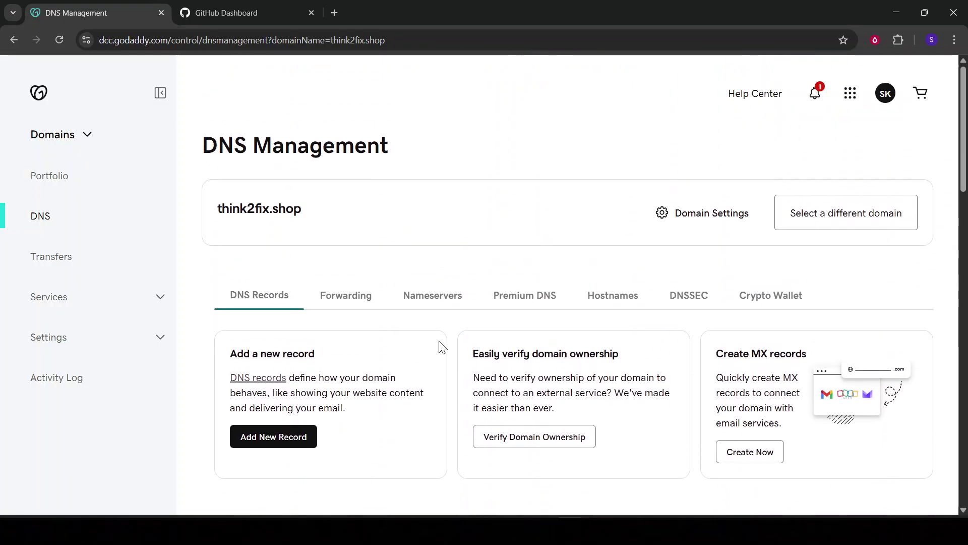
Start a new DNS record for think2fix.shop, set its type to A, and activate its Name field
scroll(398, 422, "down", 1)
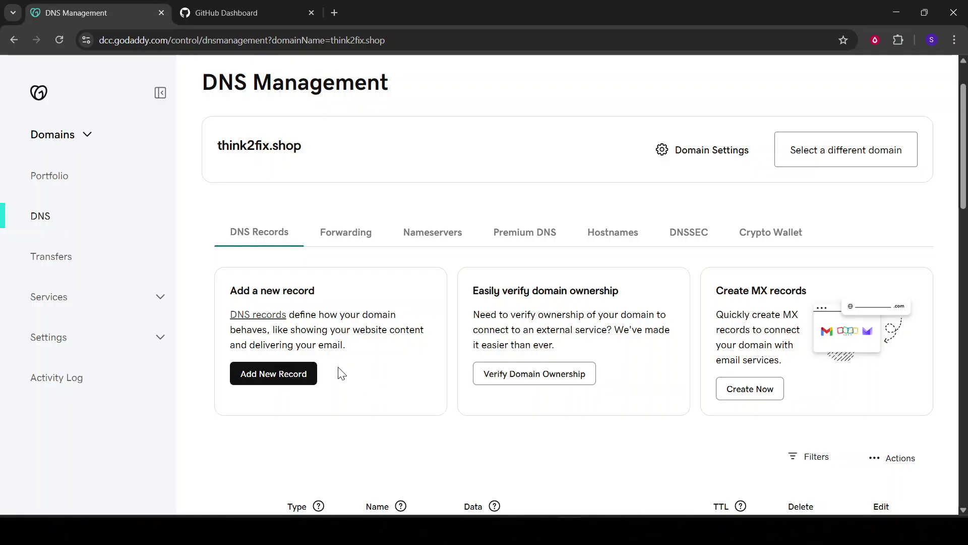
left_click_drag(228, 290, 331, 294)
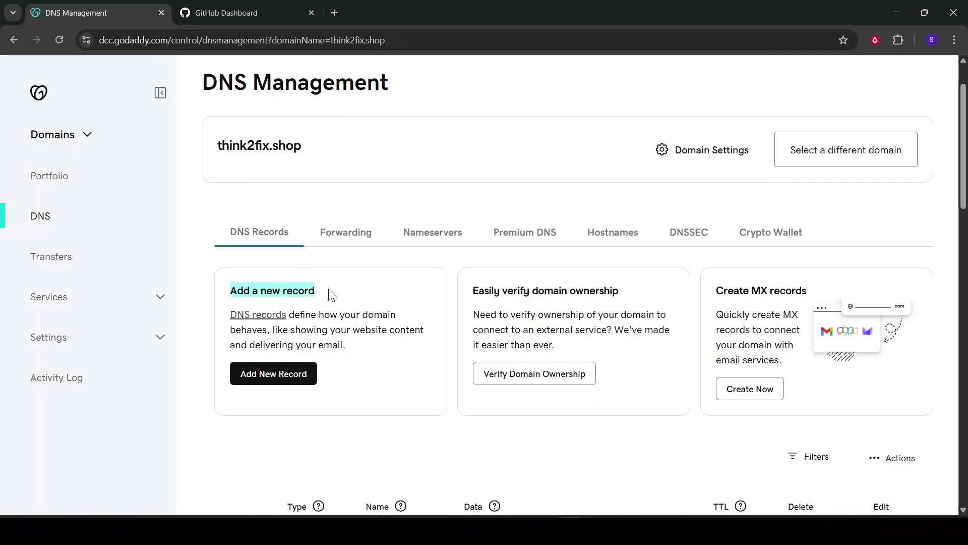
left_click(305, 351)
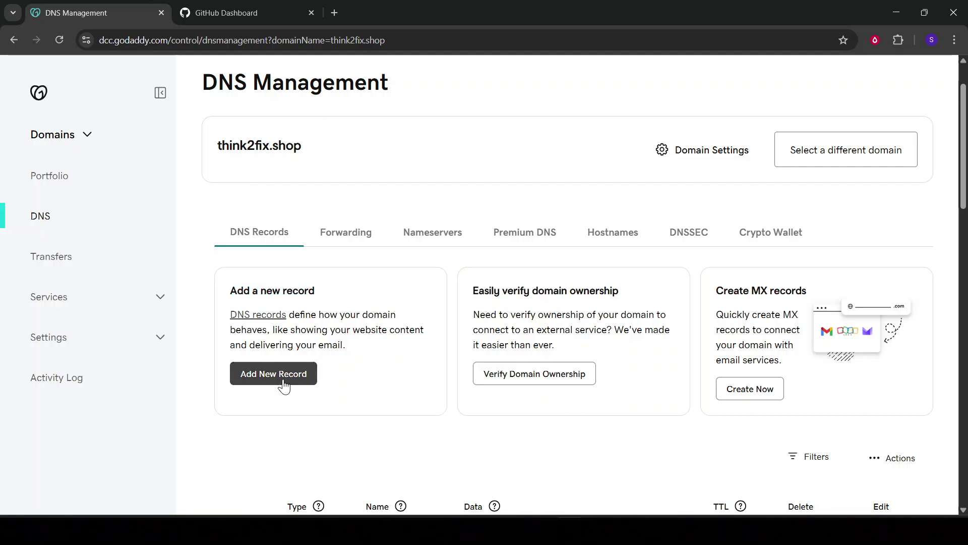
scroll(284, 385, "down", 3)
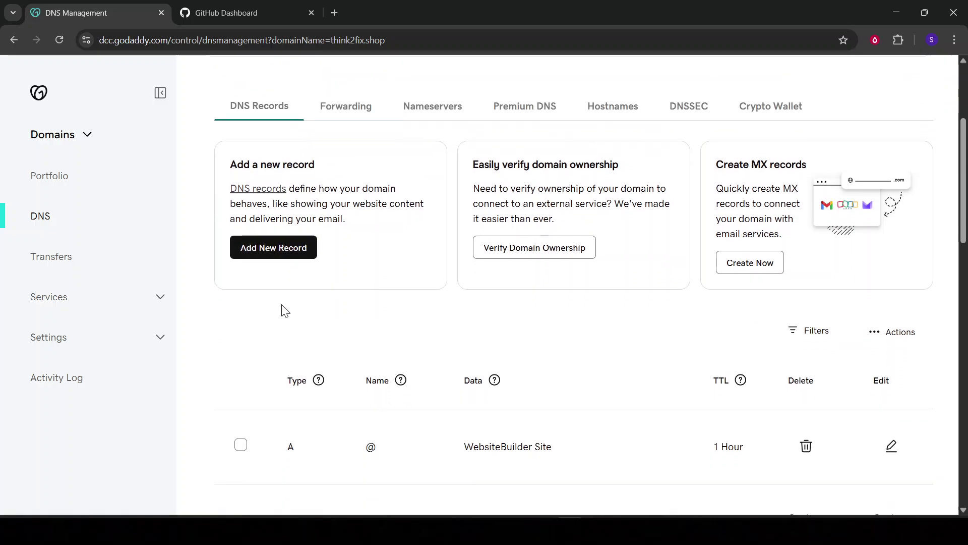
left_click(283, 260)
left_click(312, 406)
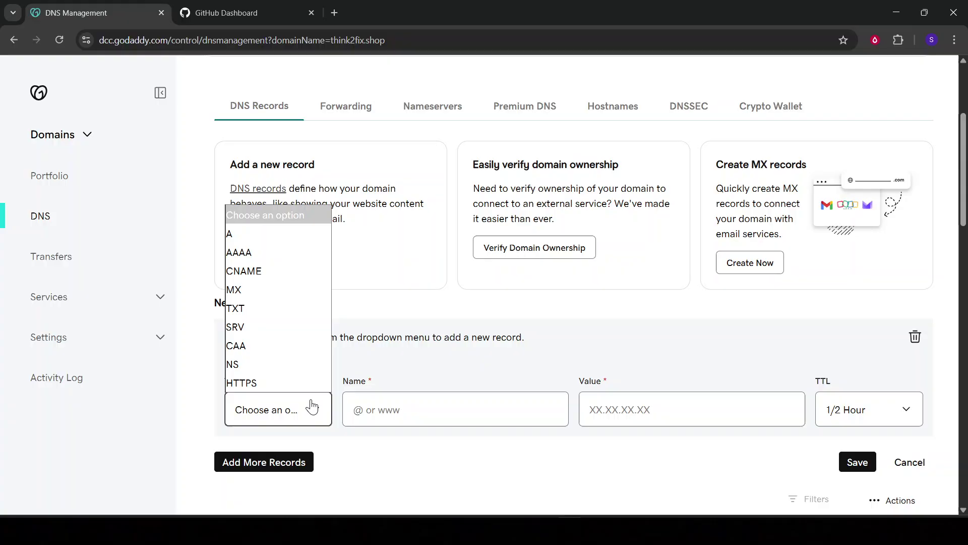
left_click(305, 236)
scroll(570, 454, "down", 3)
left_click(459, 285)
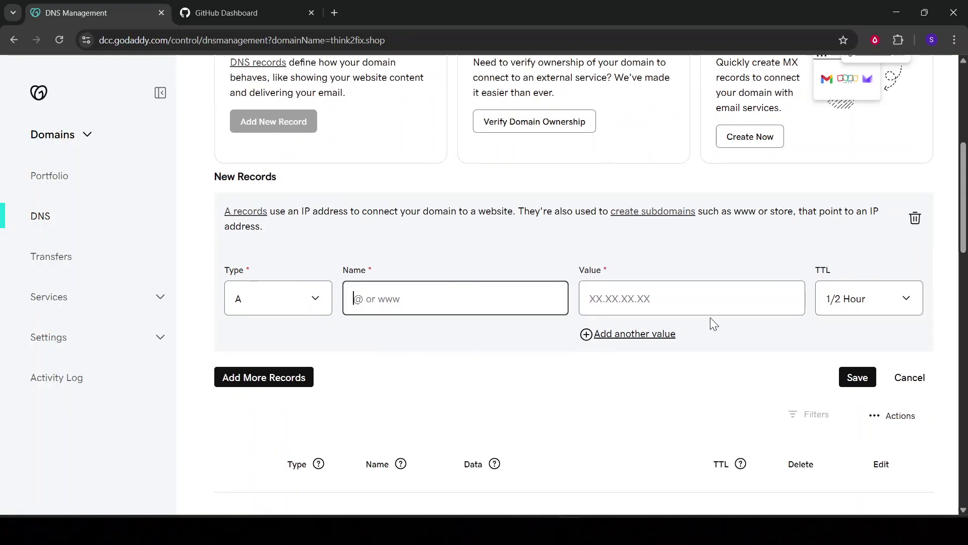
left_click(705, 305)
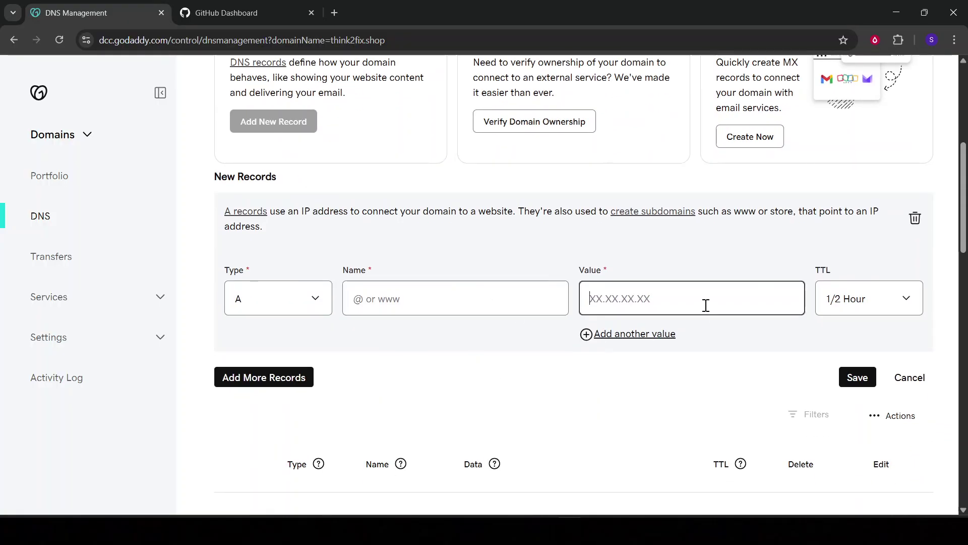
left_click(403, 286)
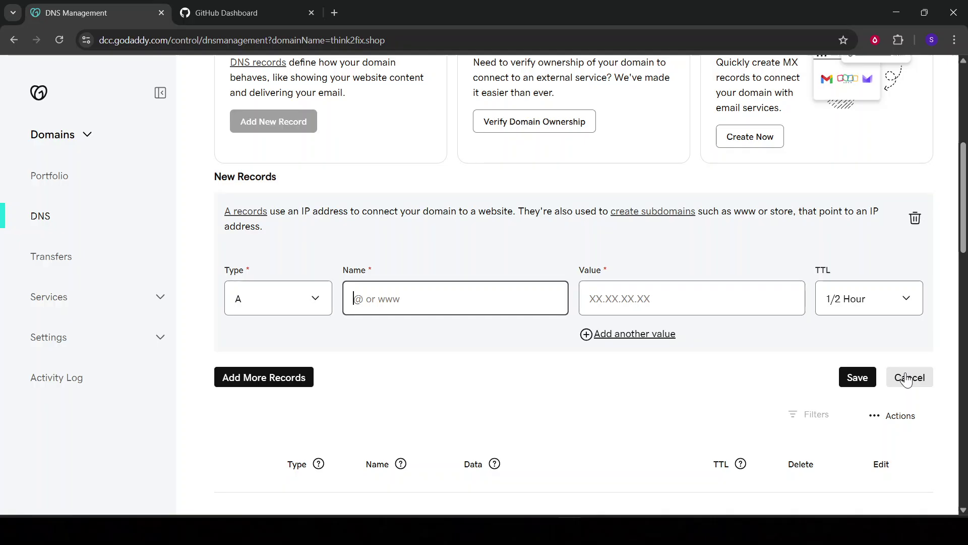
Switch from the GoDaddy DNS page to the GitHub dashboard
scroll(906, 379, "up", 4)
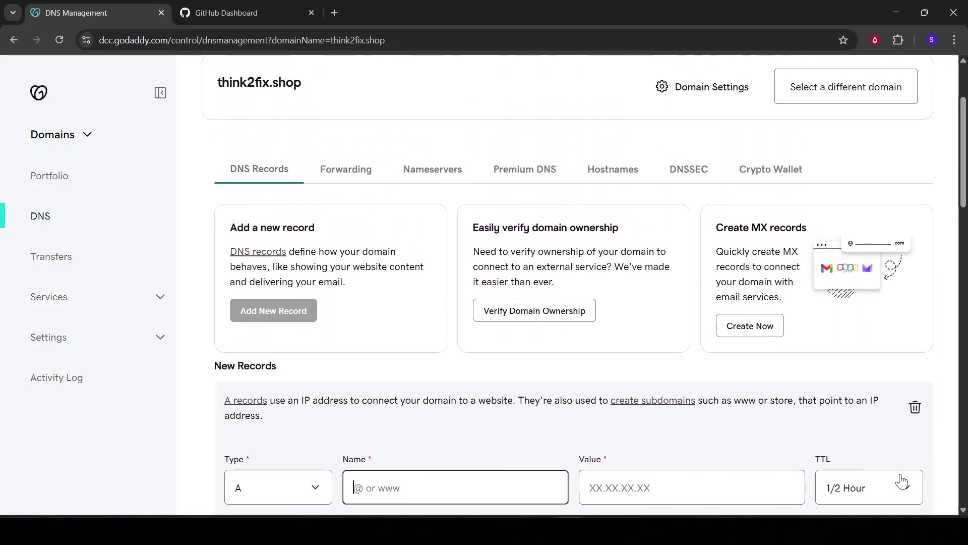
scroll(373, 382, "down", 1)
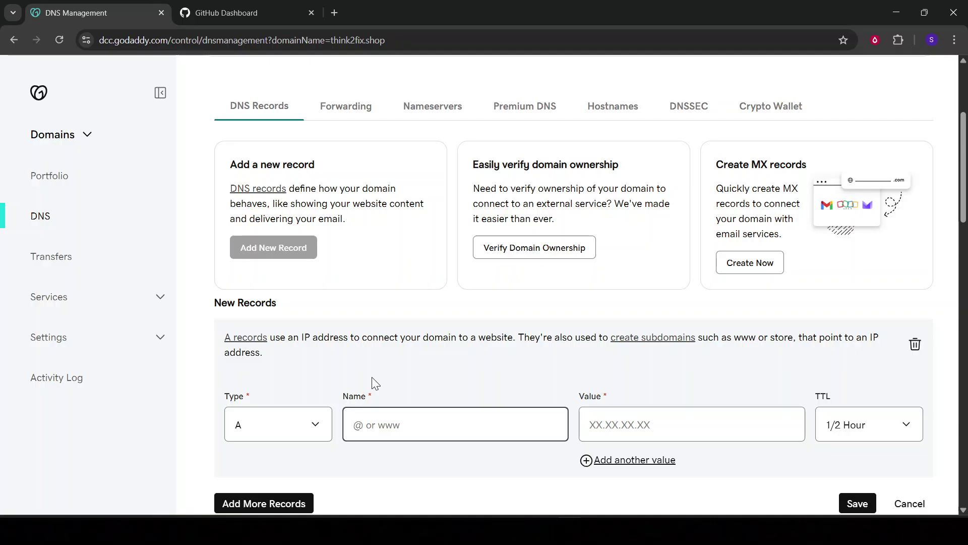
left_click(241, 5)
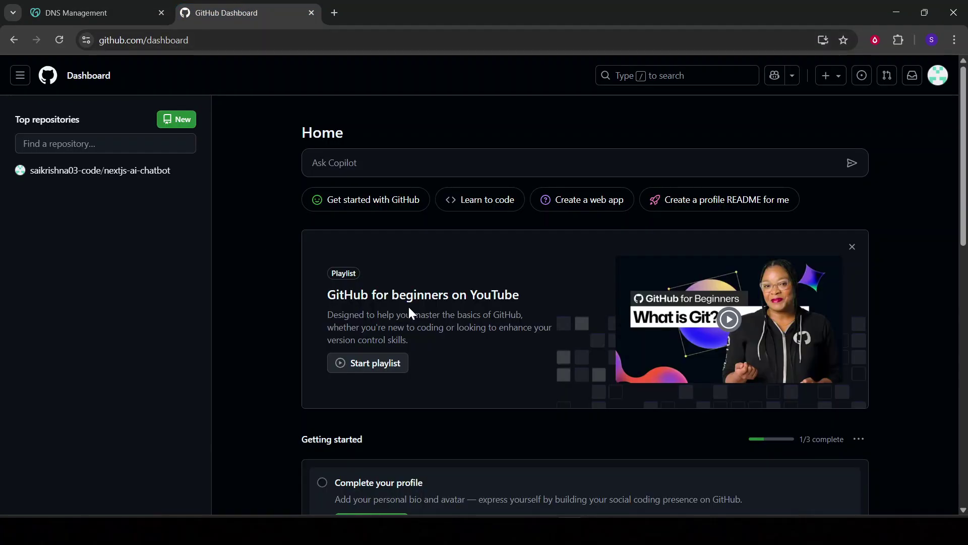
scroll(409, 311, "down", 1)
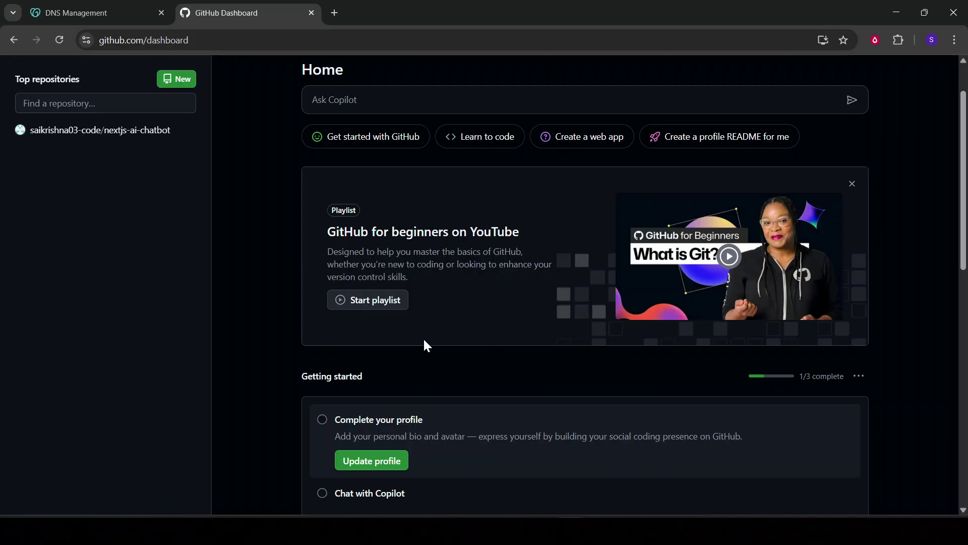
scroll(424, 340, "up", 1)
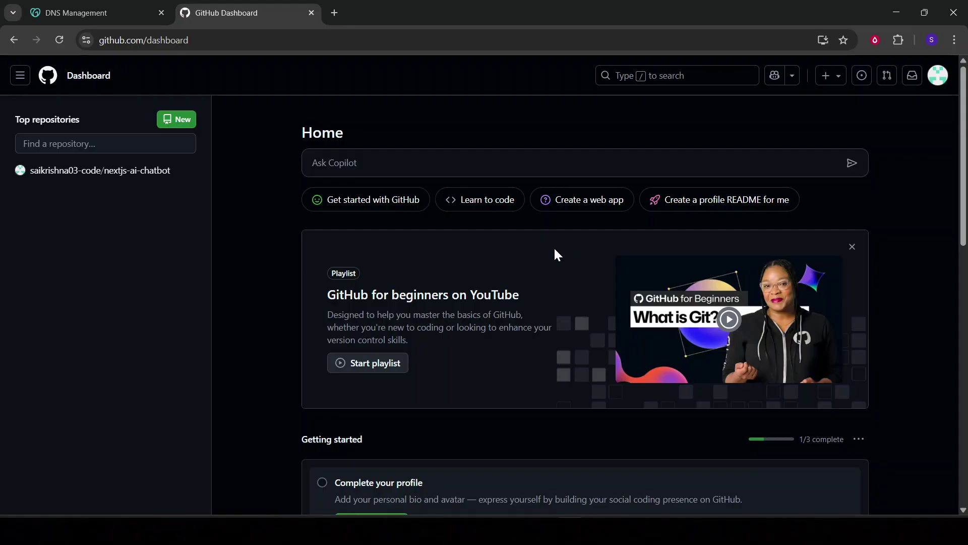